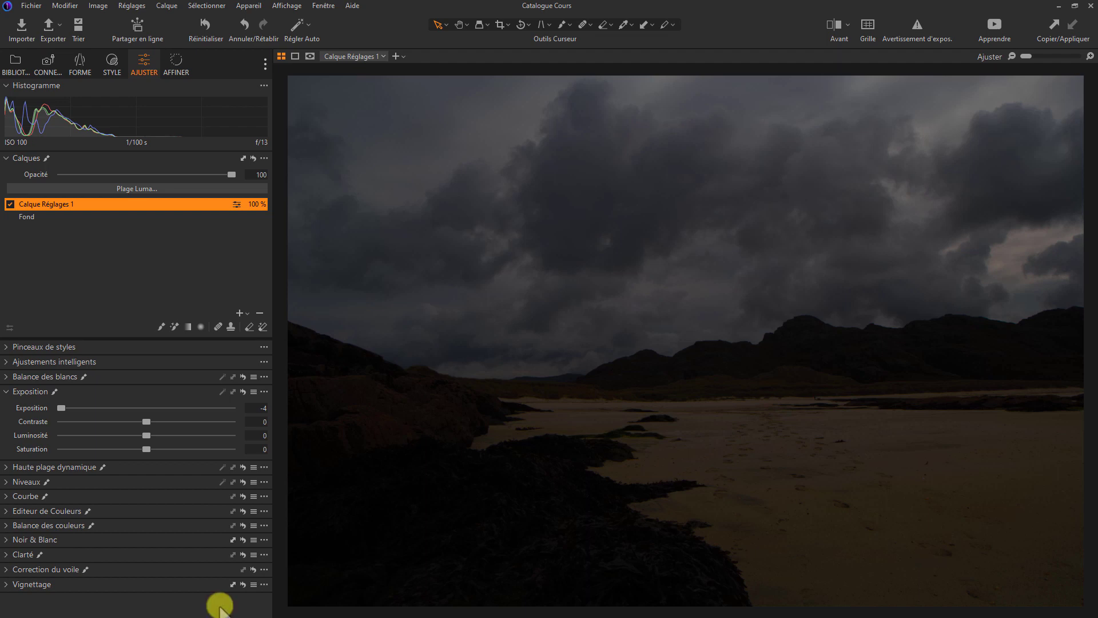
# Step: Delete the existing adjustment layer and set the background's exposure to -4
pyautogui.click(260, 312)
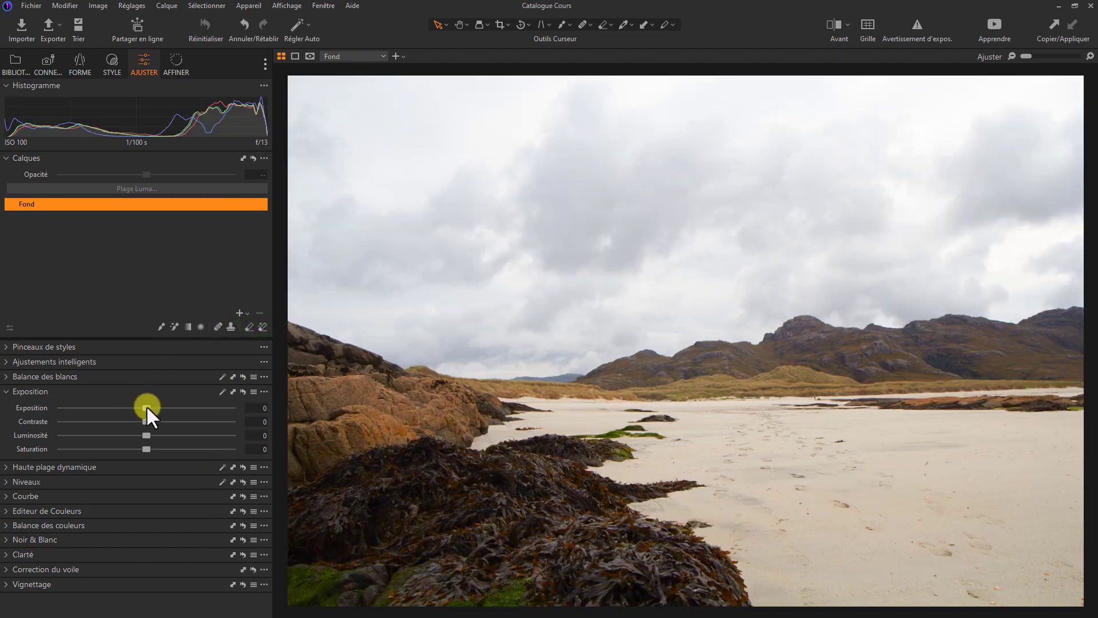
pyautogui.moveTo(146, 406); pyautogui.dragTo(60, 407)
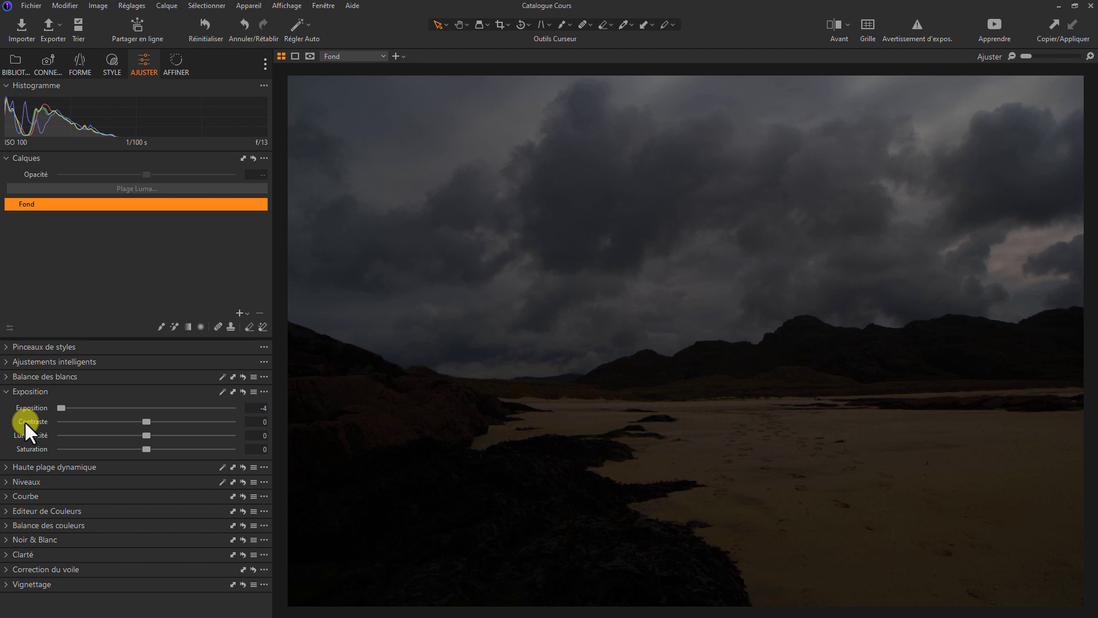
# Step: Add an adjustment layer above the background, fill its mask and set its exposure to -2
pyautogui.click(239, 312)
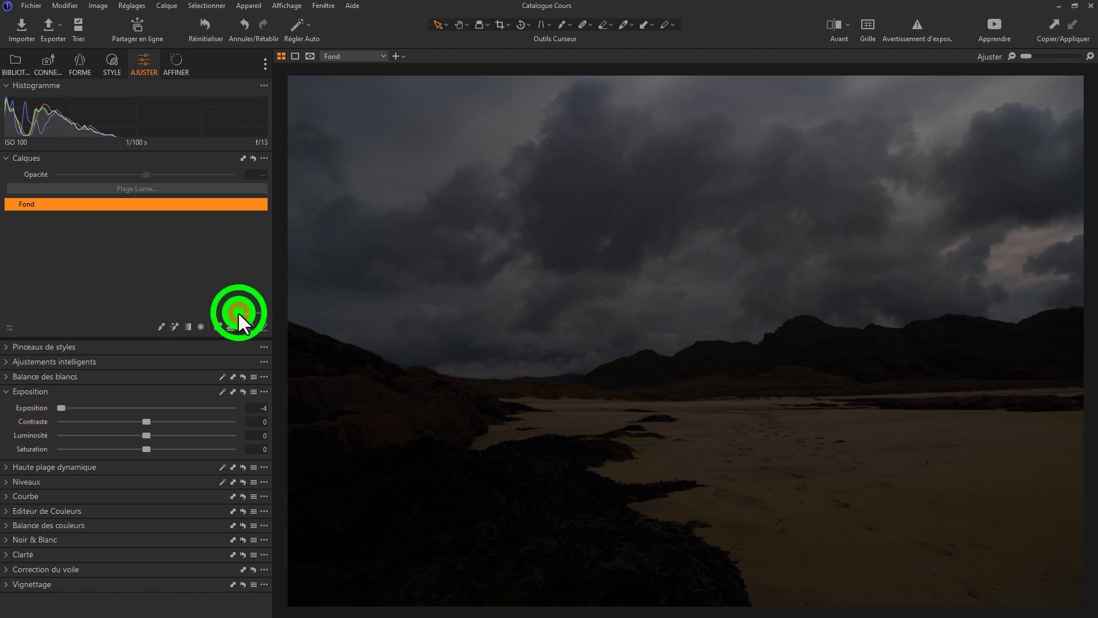
pyautogui.rightClick(183, 201)
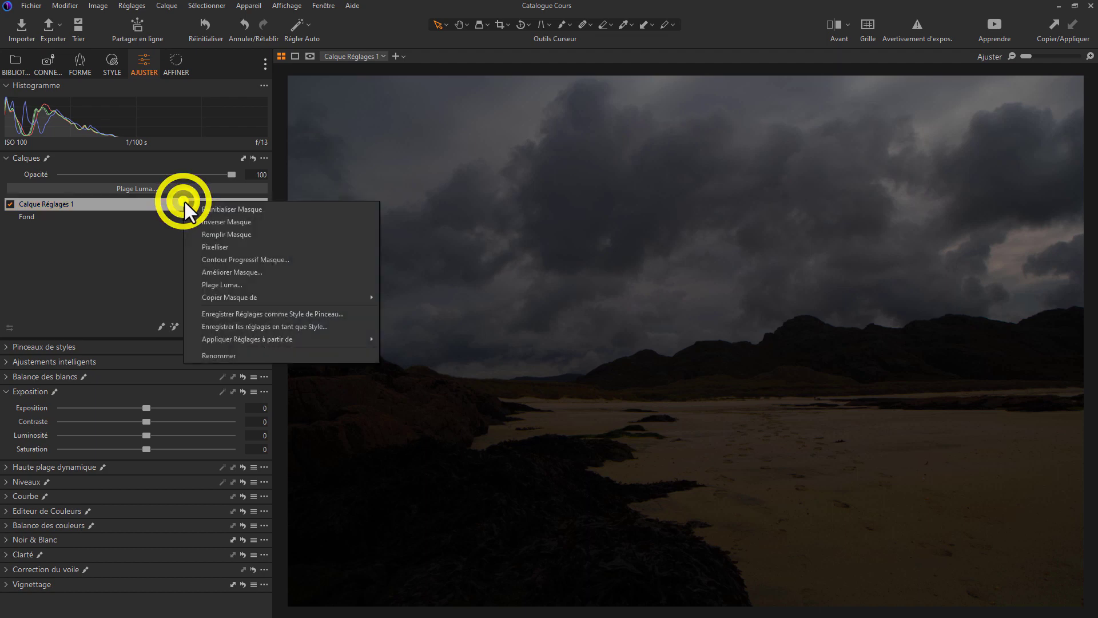
pyautogui.click(217, 235)
pyautogui.moveTo(147, 408); pyautogui.dragTo(104, 406)
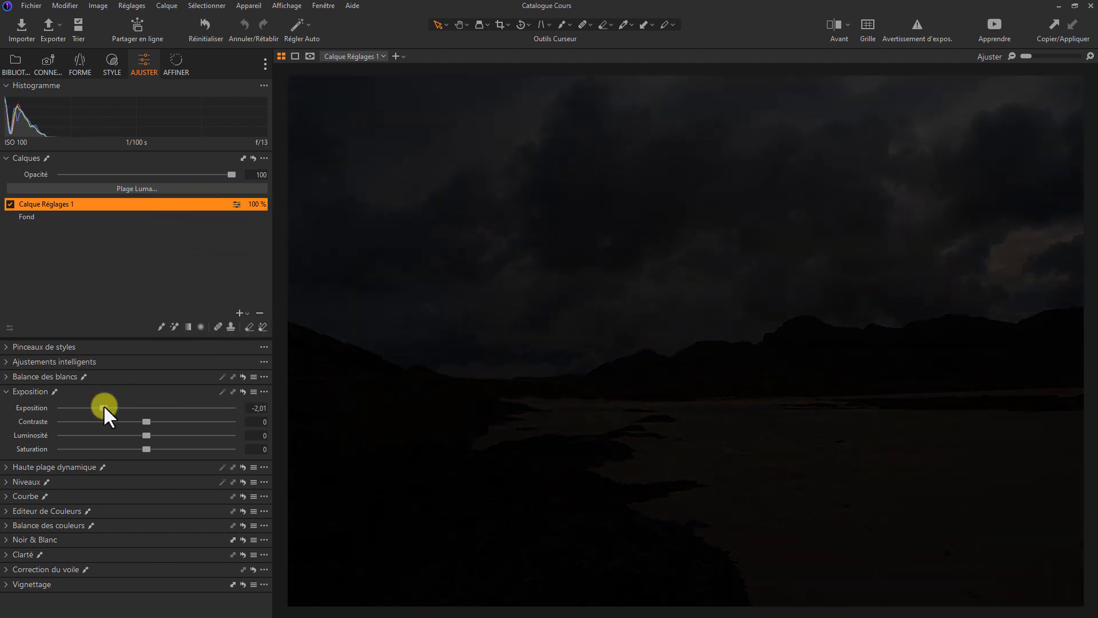
pyautogui.click(264, 407)
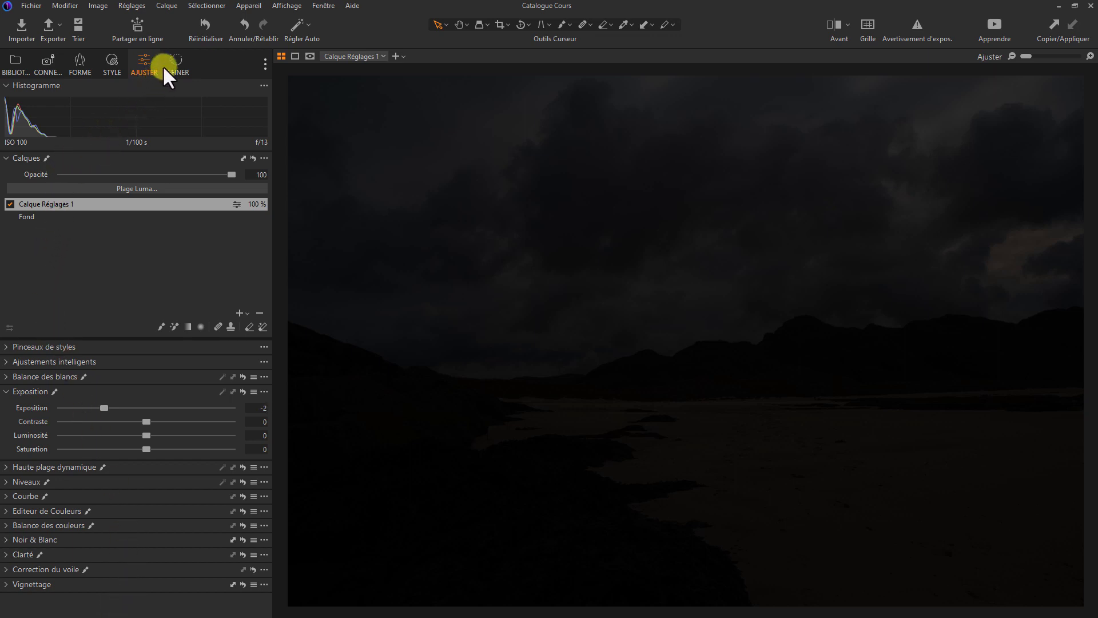
# Step: Reset the image and set the background's exposure to -0,43, its white balance to 6255 K and its clarity to 40
pyautogui.click(205, 24)
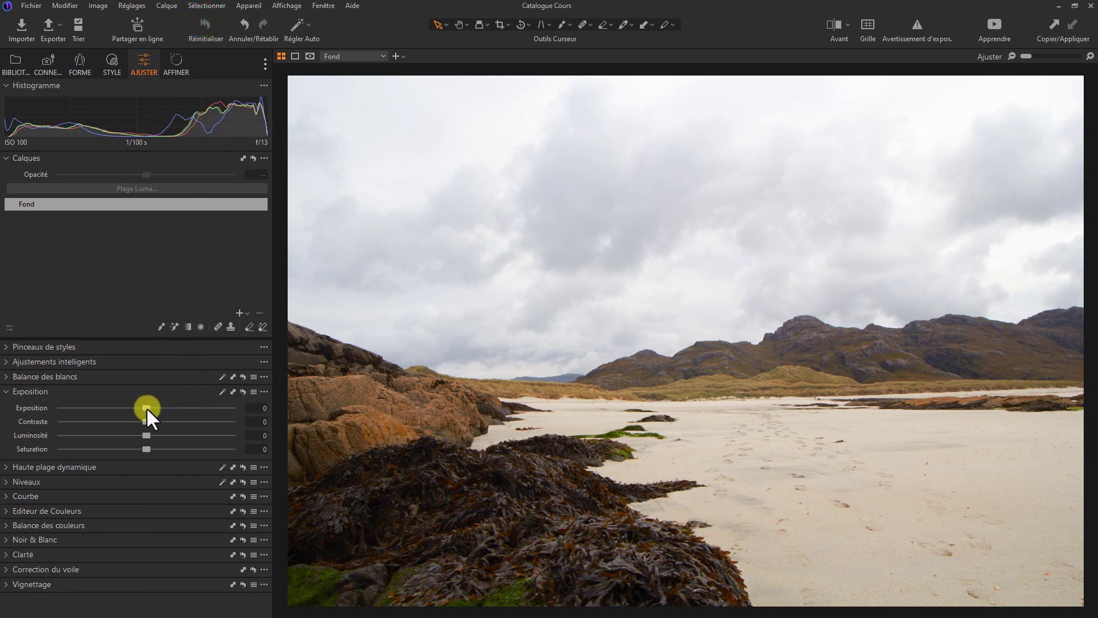
pyautogui.moveTo(147, 408); pyautogui.dragTo(175, 405)
pyautogui.click(7, 376)
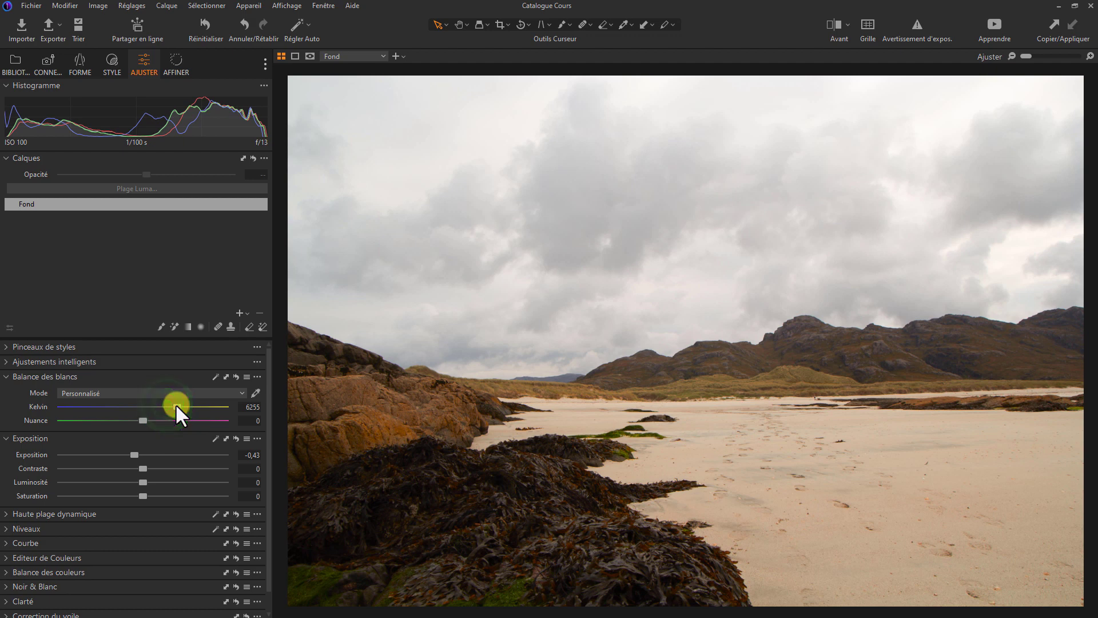
pyautogui.click(9, 601)
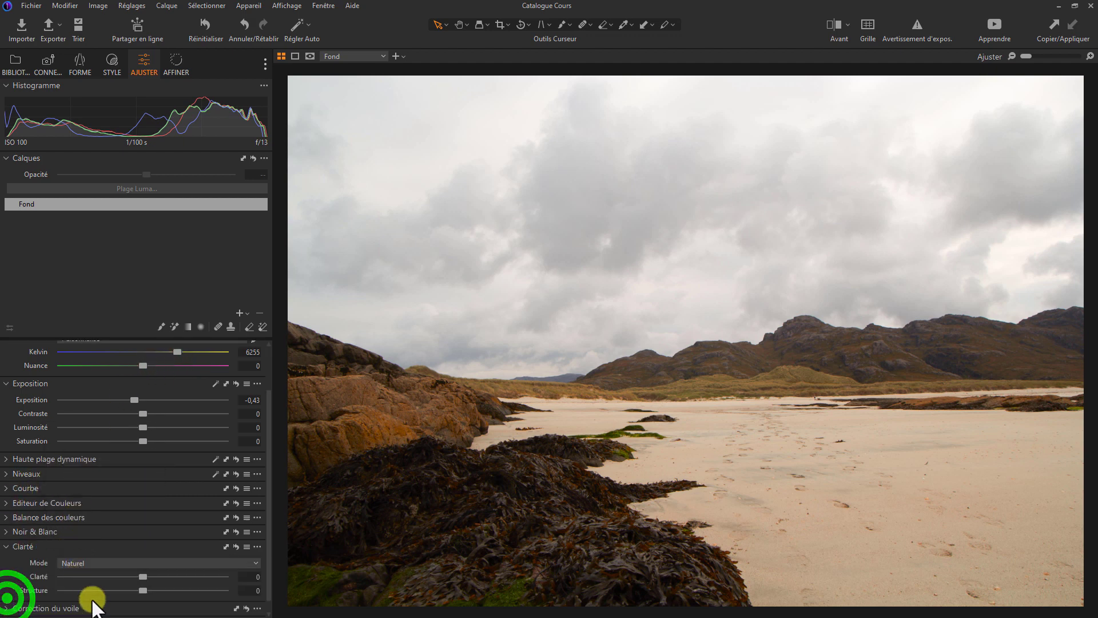
pyautogui.moveTo(144, 575); pyautogui.dragTo(177, 574)
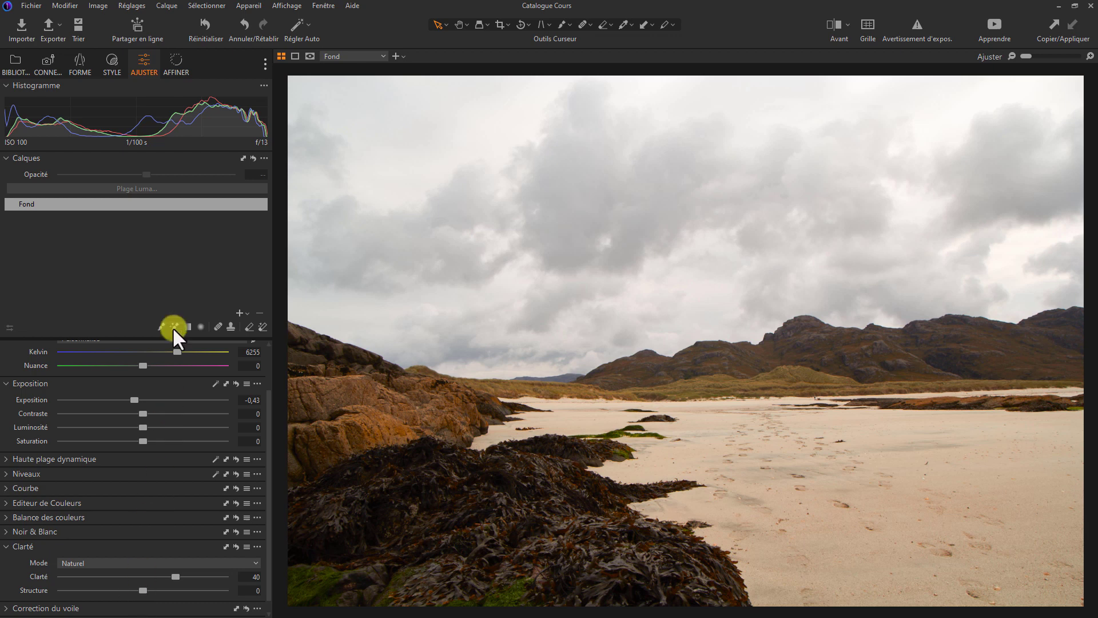
# Step: Reset all adjustments and add three new adjustment layers above the background
pyautogui.click(200, 26)
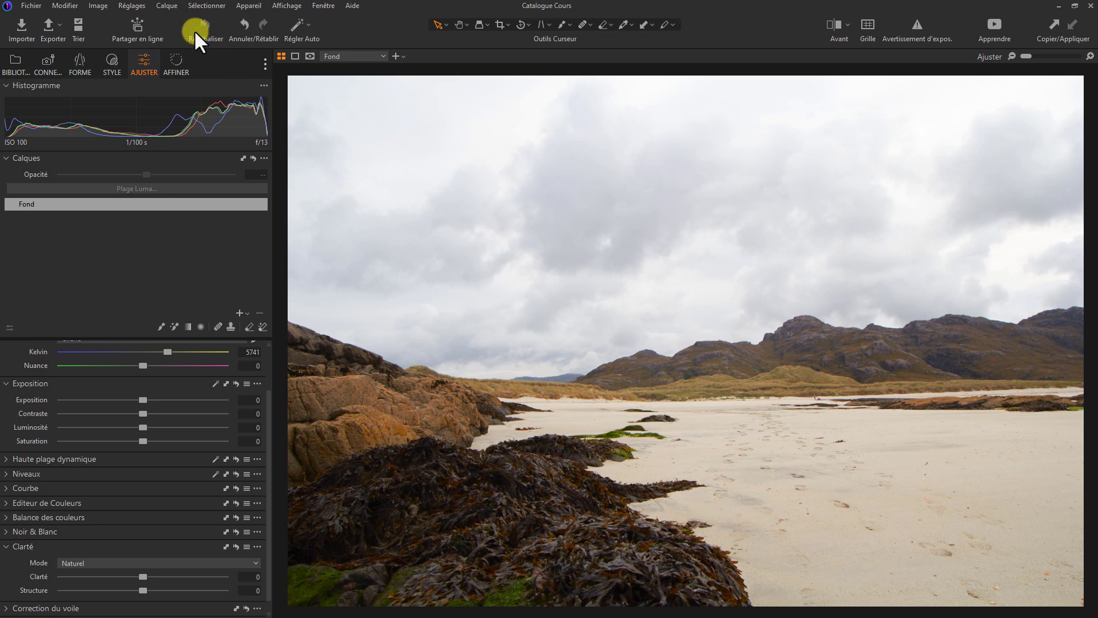
pyautogui.click(236, 312)
pyautogui.click(237, 311)
pyautogui.click(237, 311)
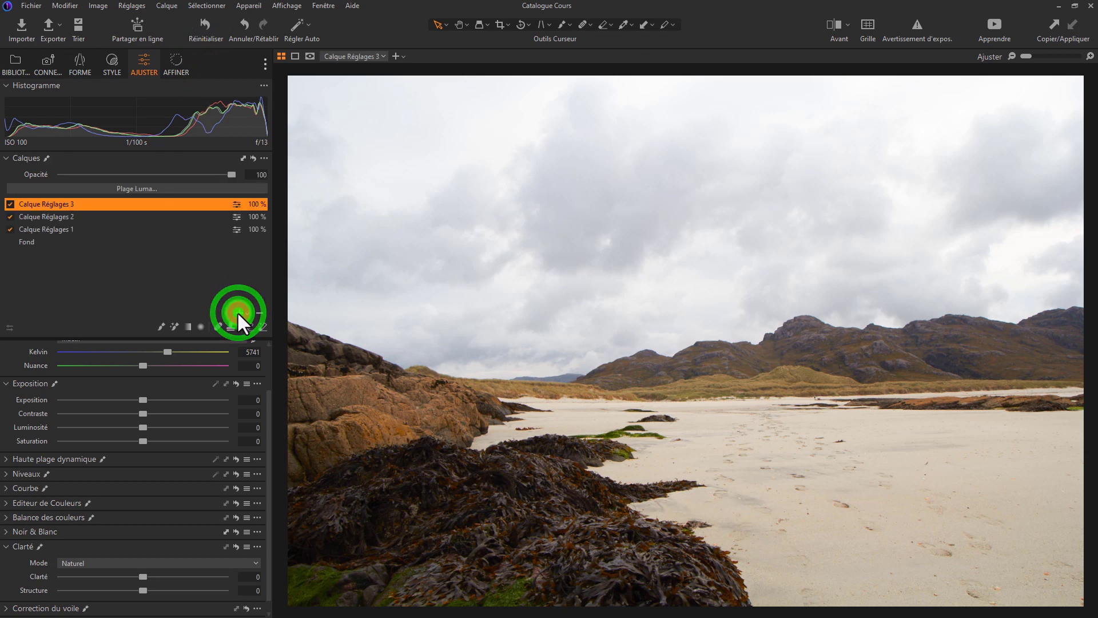
# Step: Fill the masks of all three adjustment layers
pyautogui.rightClick(167, 206)
pyautogui.click(193, 233)
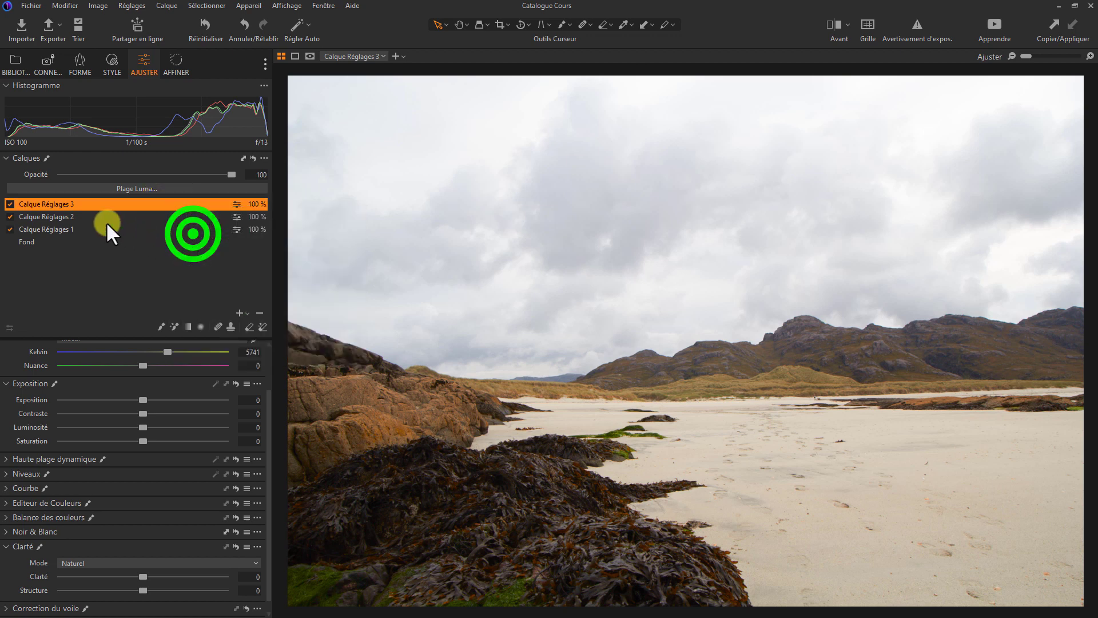
pyautogui.click(99, 217)
pyautogui.rightClick(101, 218)
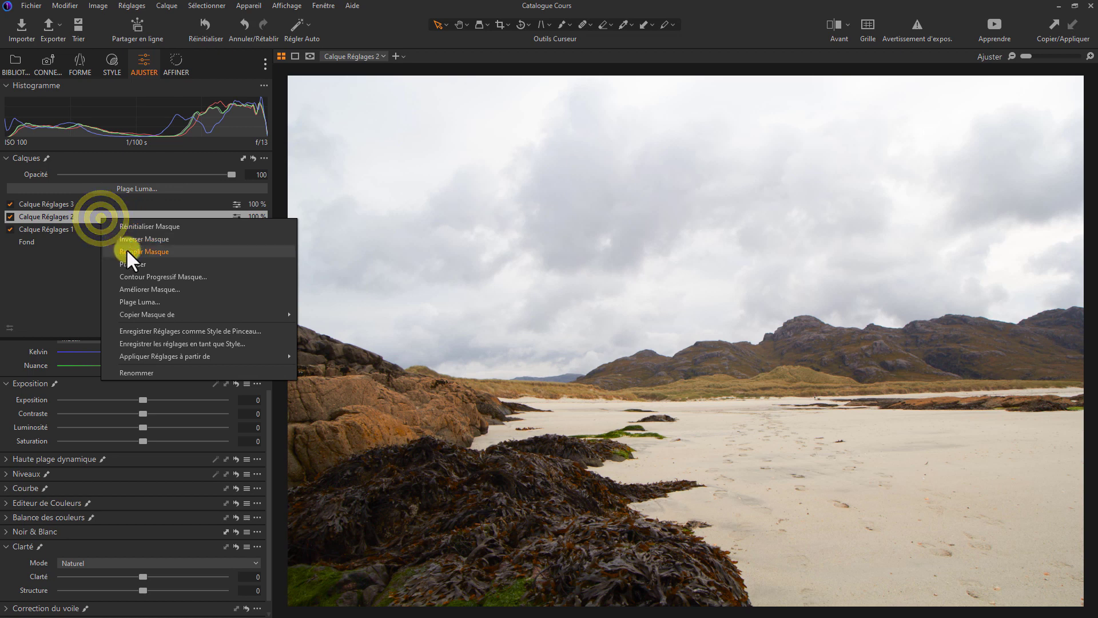
pyautogui.click(125, 248)
pyautogui.click(91, 224)
pyautogui.rightClick(91, 227)
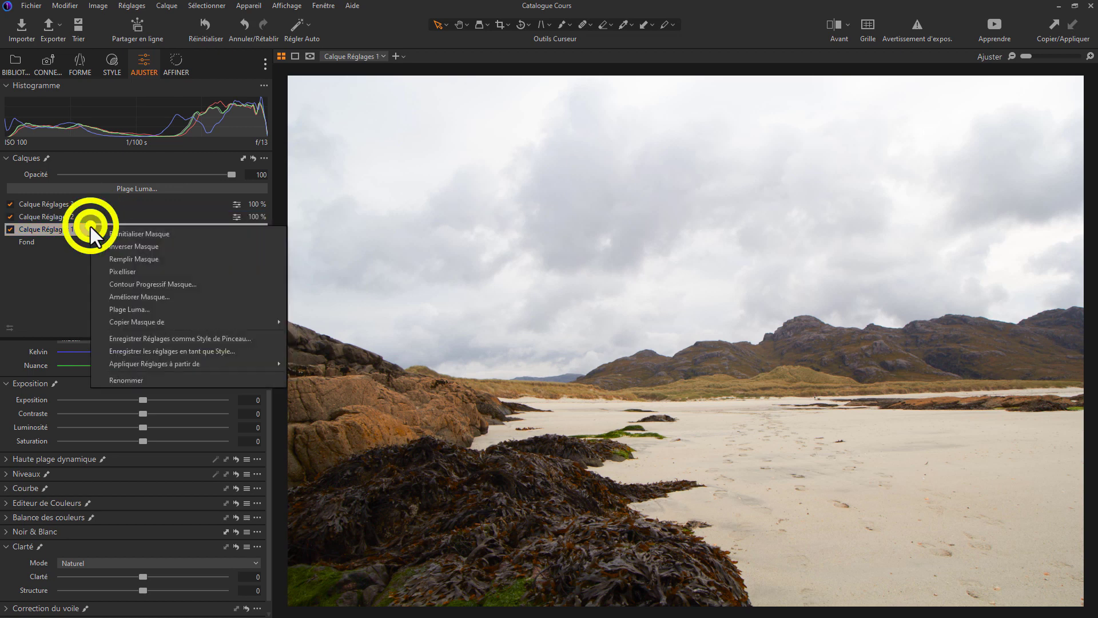
pyautogui.click(130, 257)
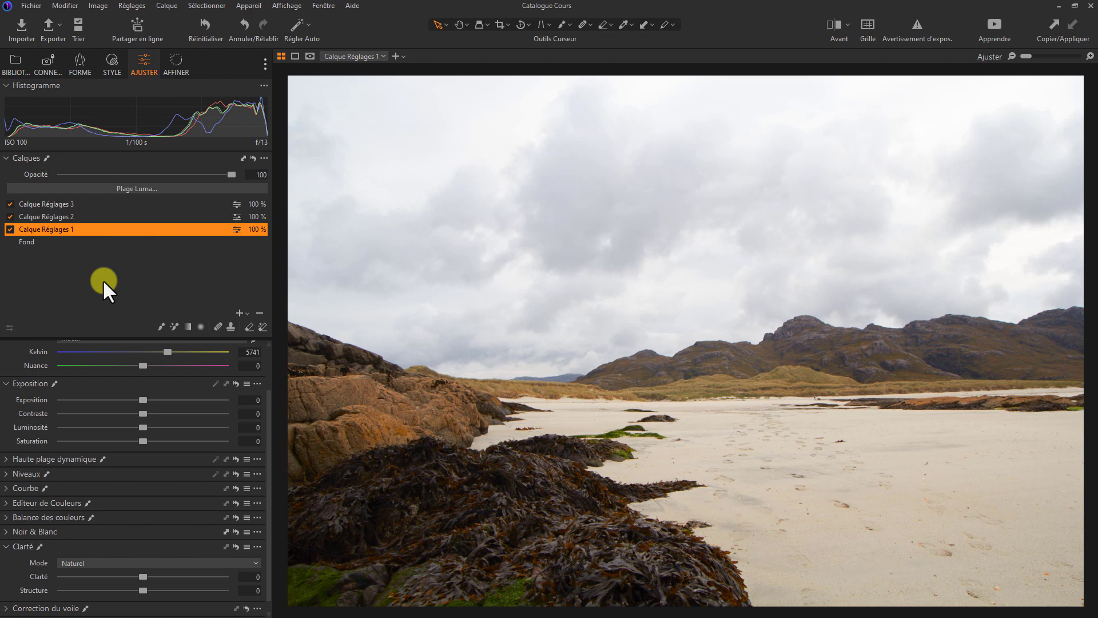
# Step: Rename the lowest adjustment layer to "Exposition" and set its exposure to -0,9
pyautogui.doubleClick(64, 229)
pyautogui.write('Exposition')
pyautogui.moveTo(143, 399); pyautogui.dragTo(124, 395)
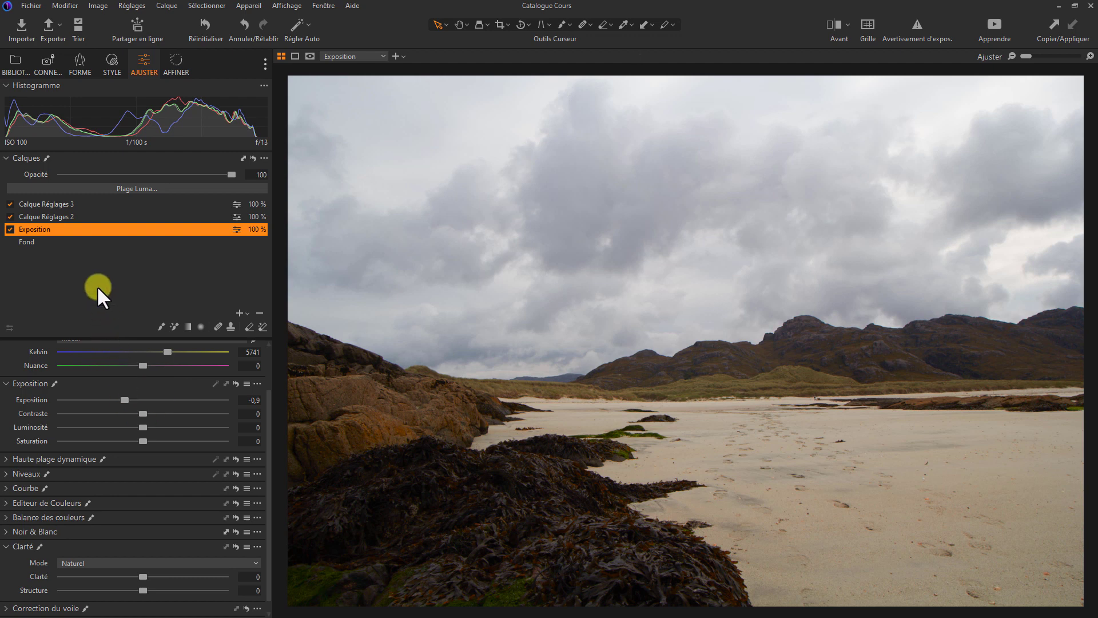
# Step: Rename the middle adjustment layer to "bdb" and set its white balance to 6920 K
pyautogui.click(74, 215)
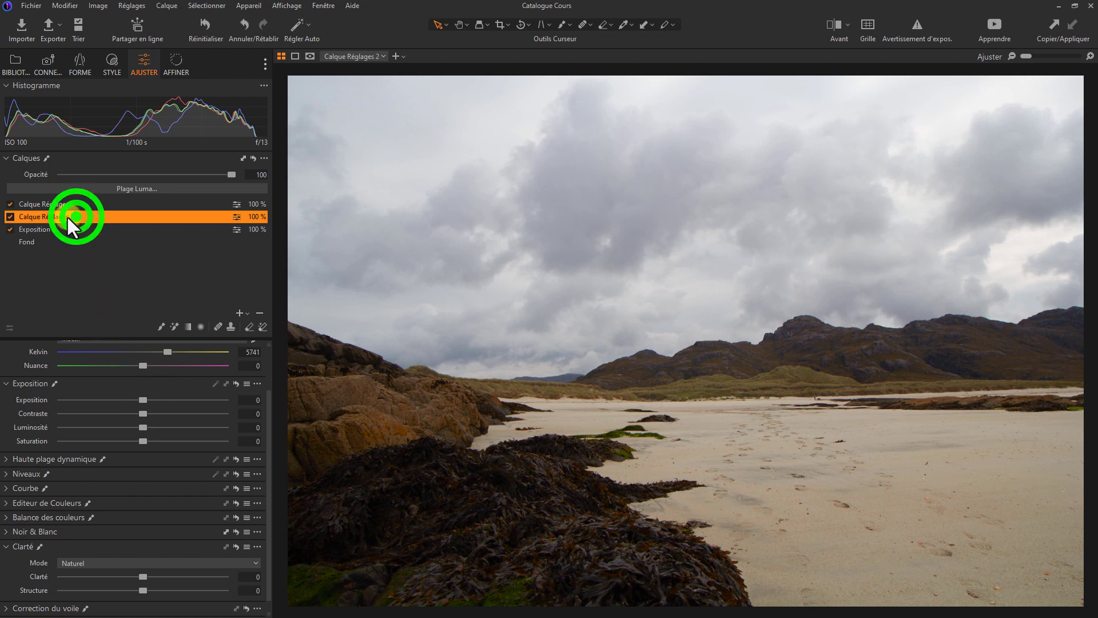
pyautogui.doubleClick(66, 216)
pyautogui.write('bdb')
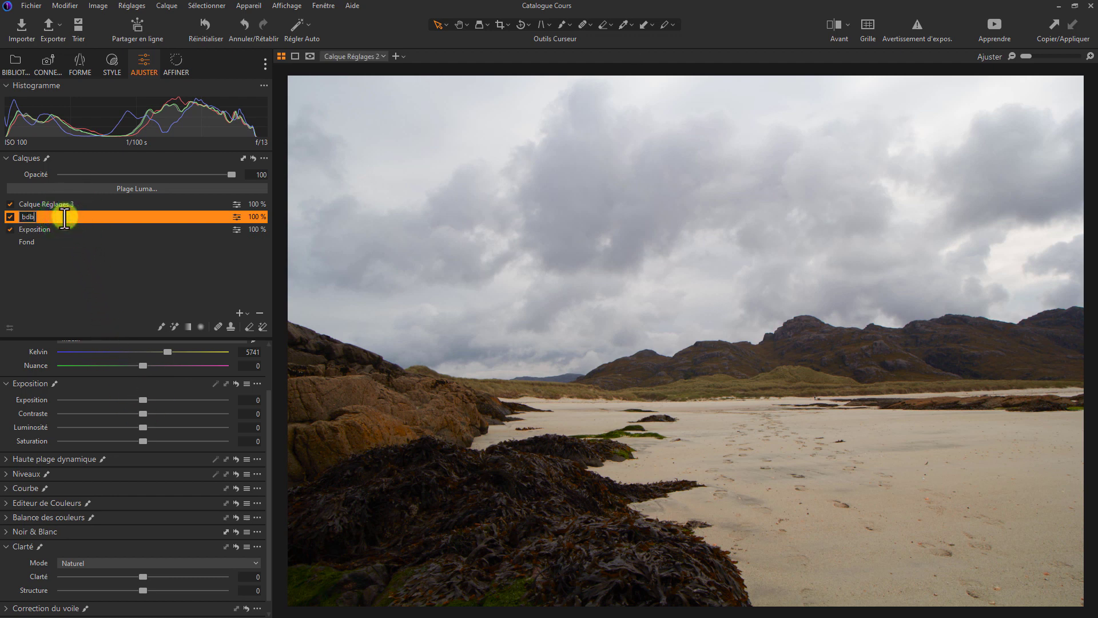
pyautogui.moveTo(167, 352); pyautogui.dragTo(190, 350)
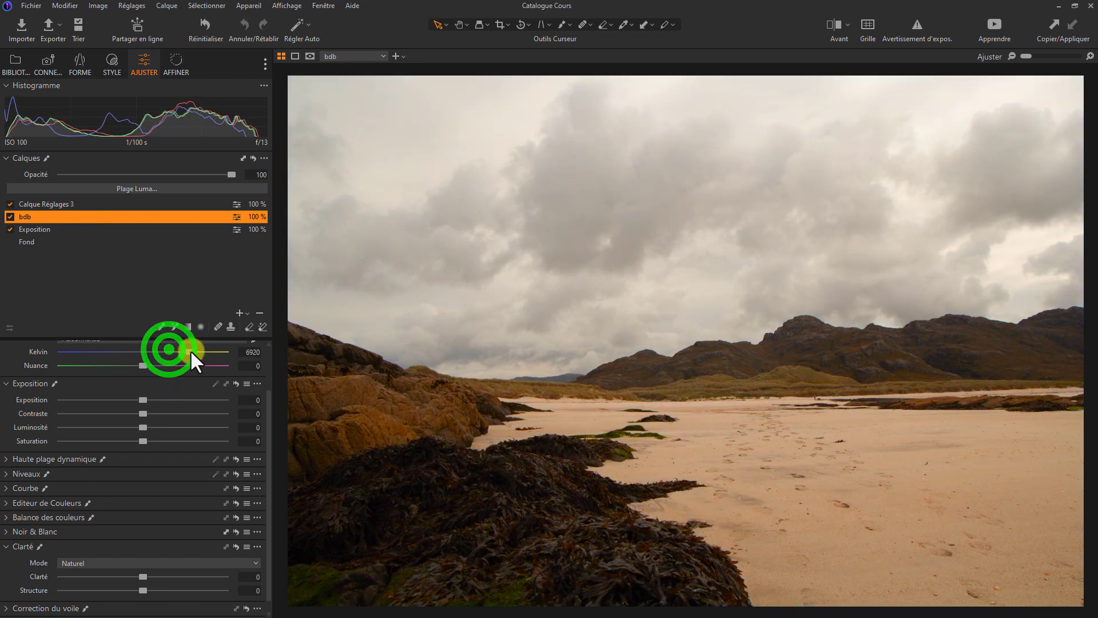
# Step: Rename the uppermost adjustment layer to "Clarté" and set its clarity to 32
pyautogui.doubleClick(66, 203)
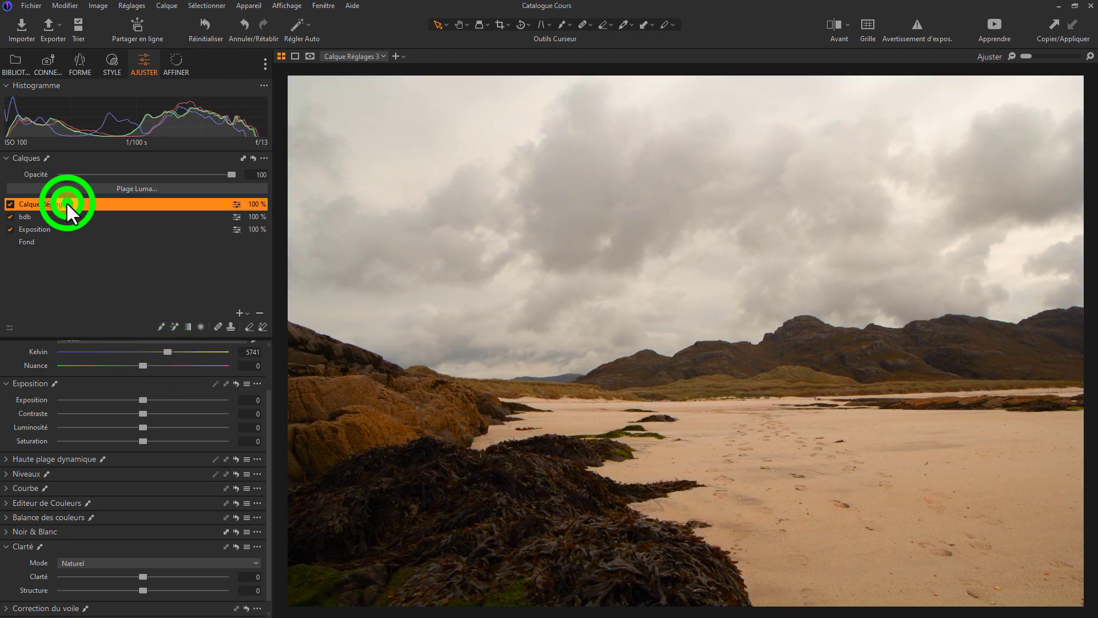
pyautogui.write('Clarté')
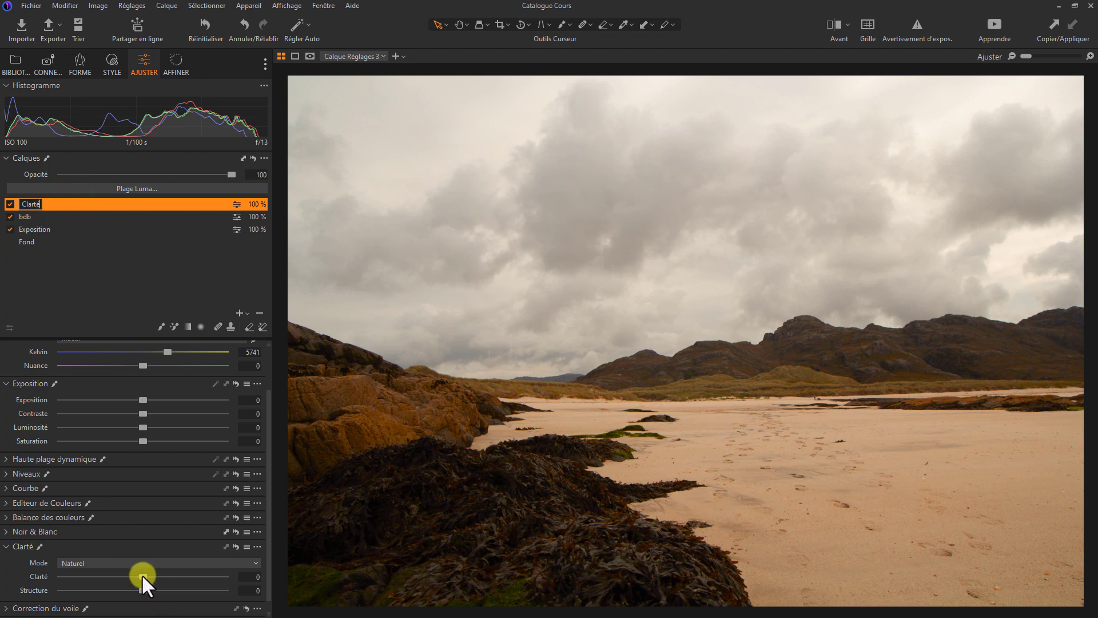
pyautogui.moveTo(141, 575); pyautogui.dragTo(169, 575)
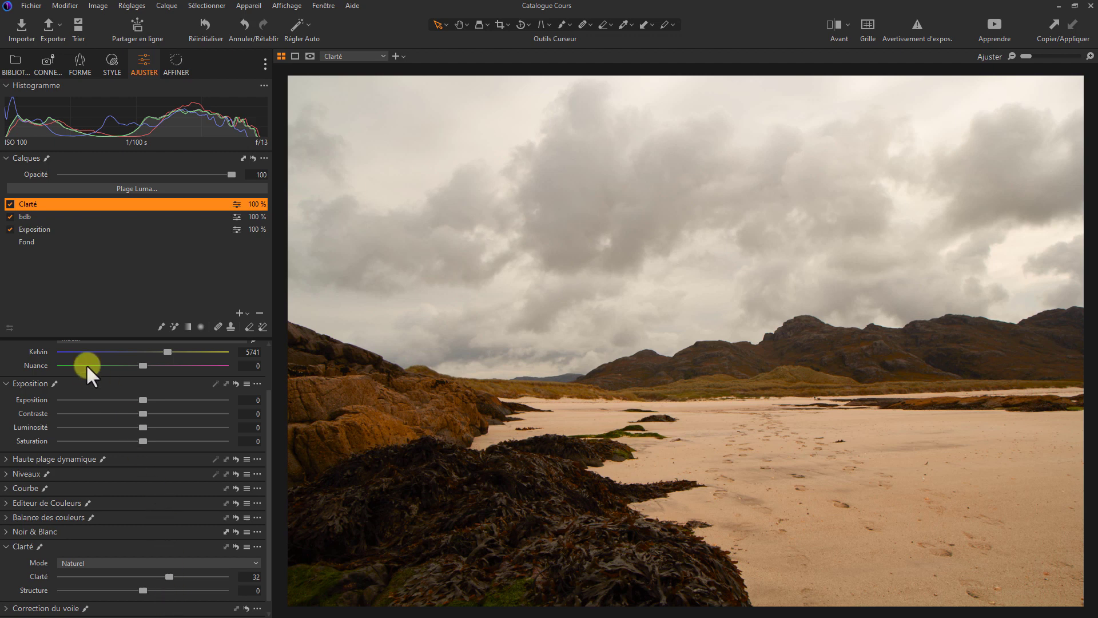
# Step: Compare the image with the bdb layer and the Exposition layer each switched off and back on
pyautogui.click(31, 215)
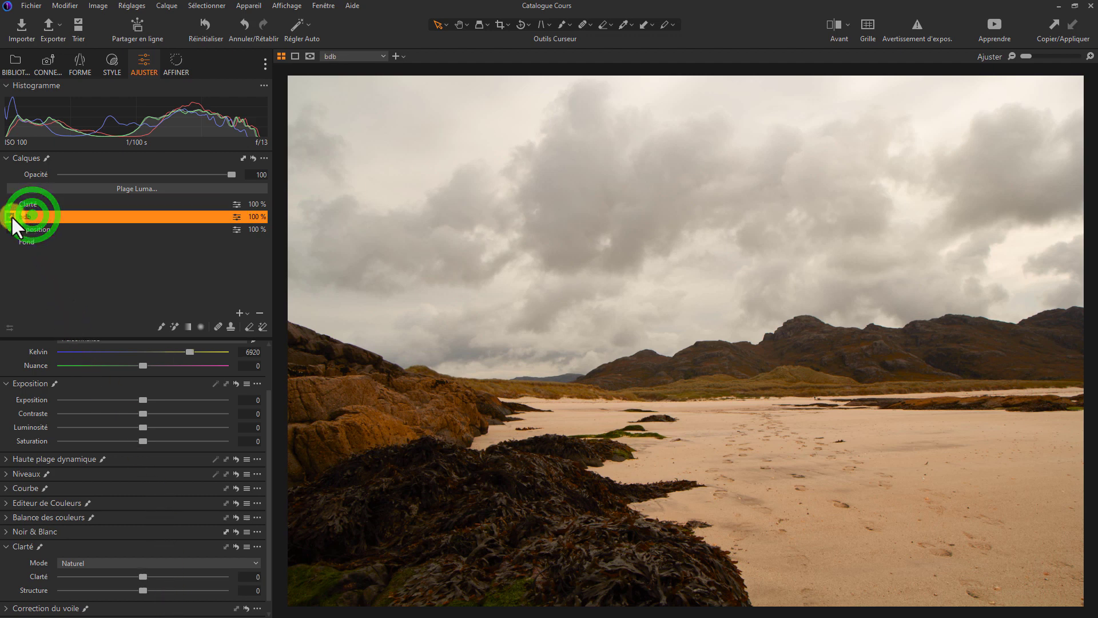
pyautogui.moveTo(12, 215); pyautogui.dragTo(9, 217)
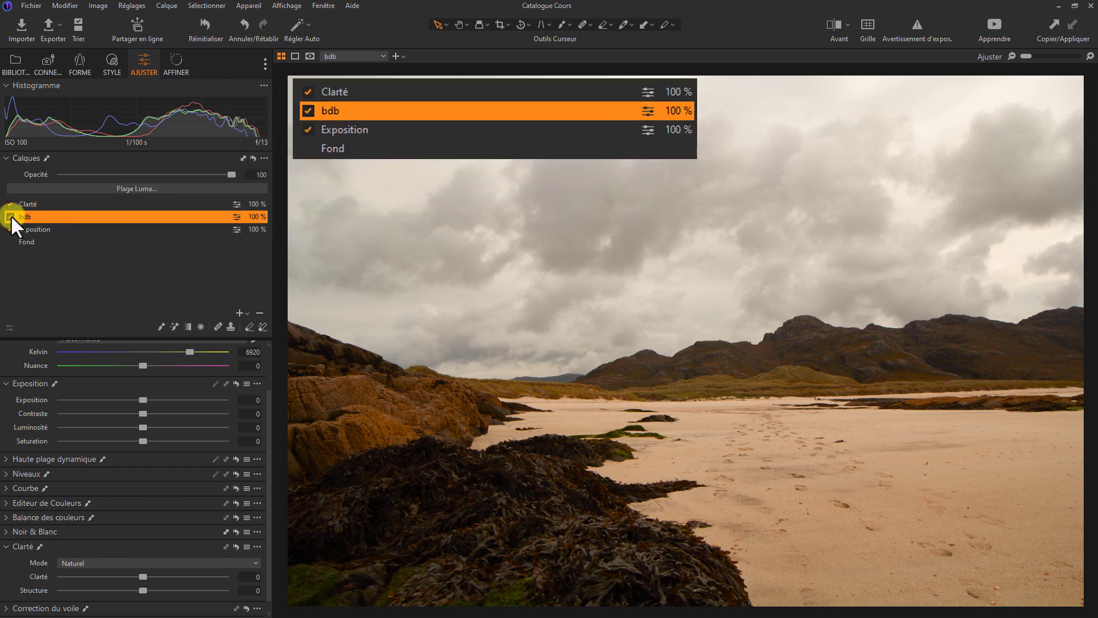
pyautogui.click(11, 217)
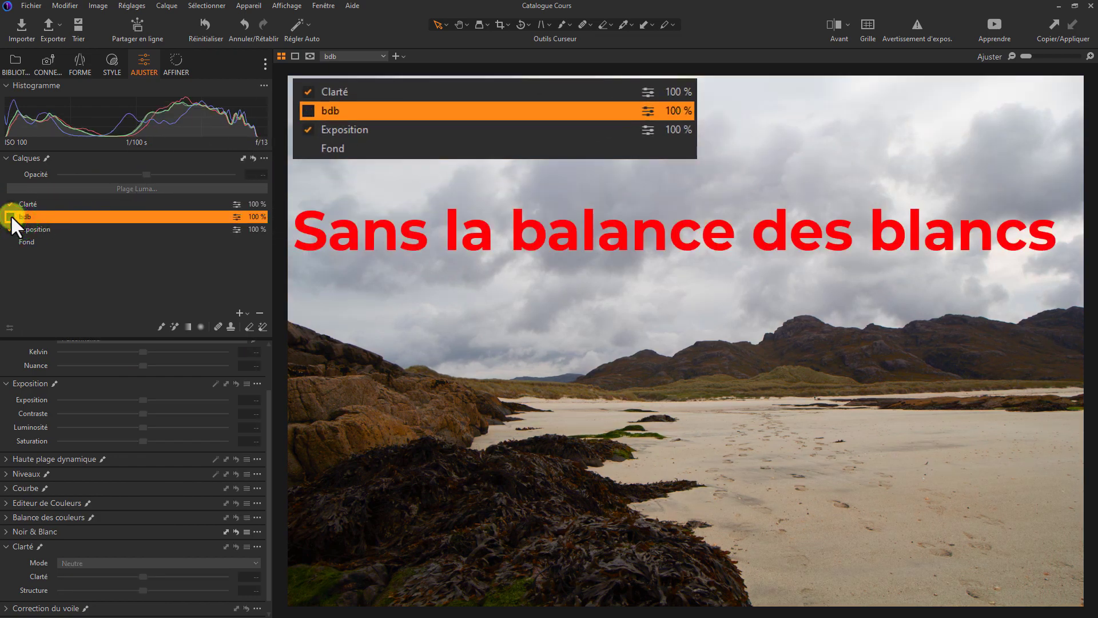
pyautogui.click(10, 216)
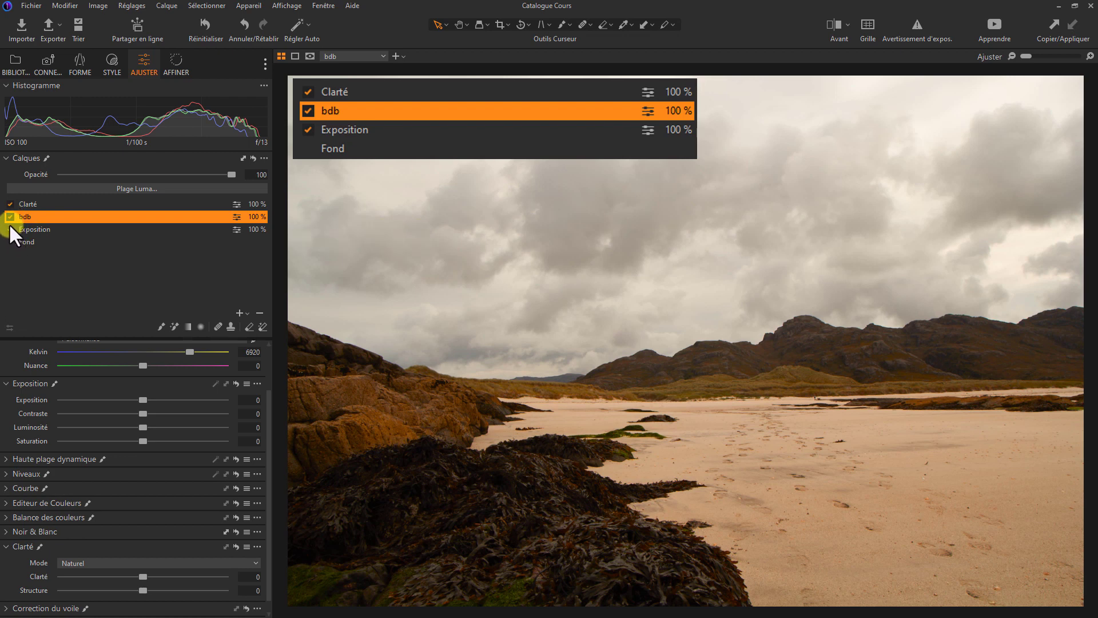
pyautogui.click(10, 228)
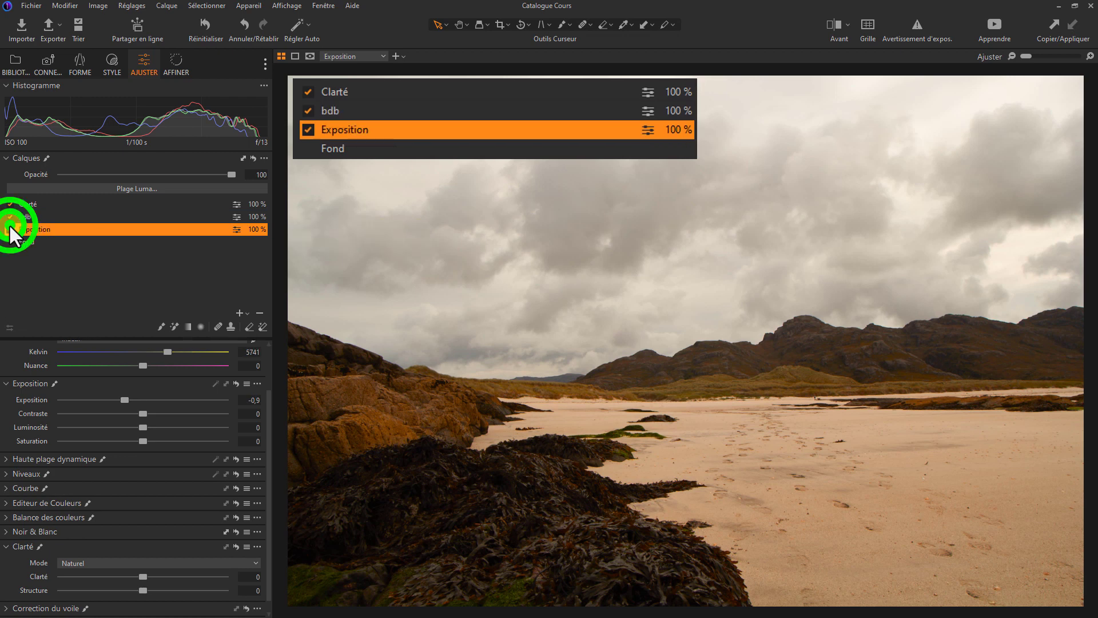
pyautogui.click(10, 230)
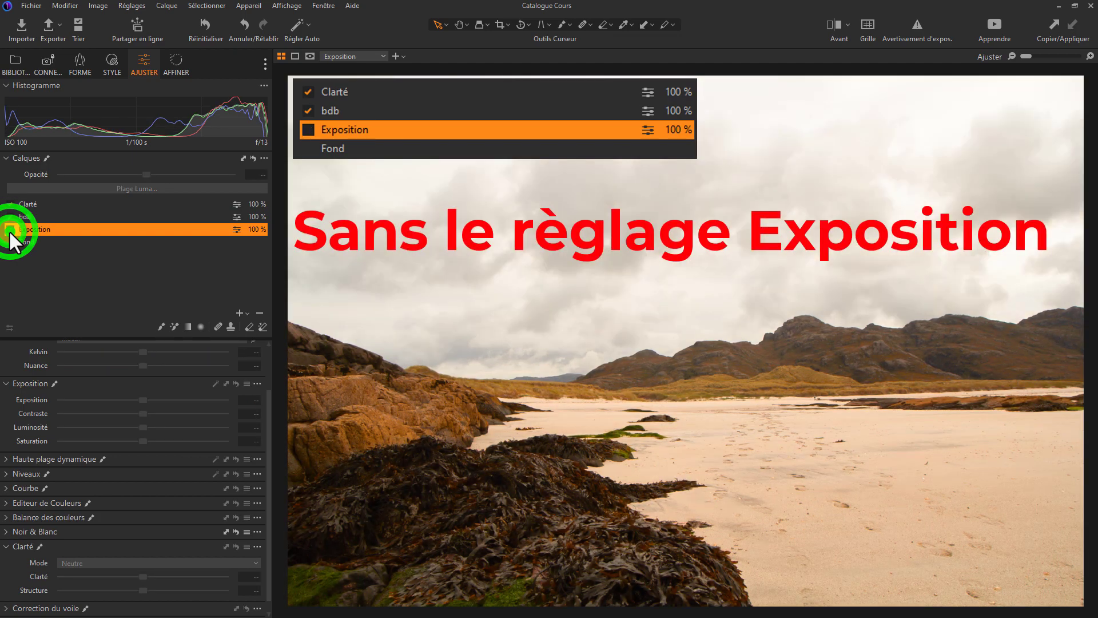
pyautogui.click(10, 230)
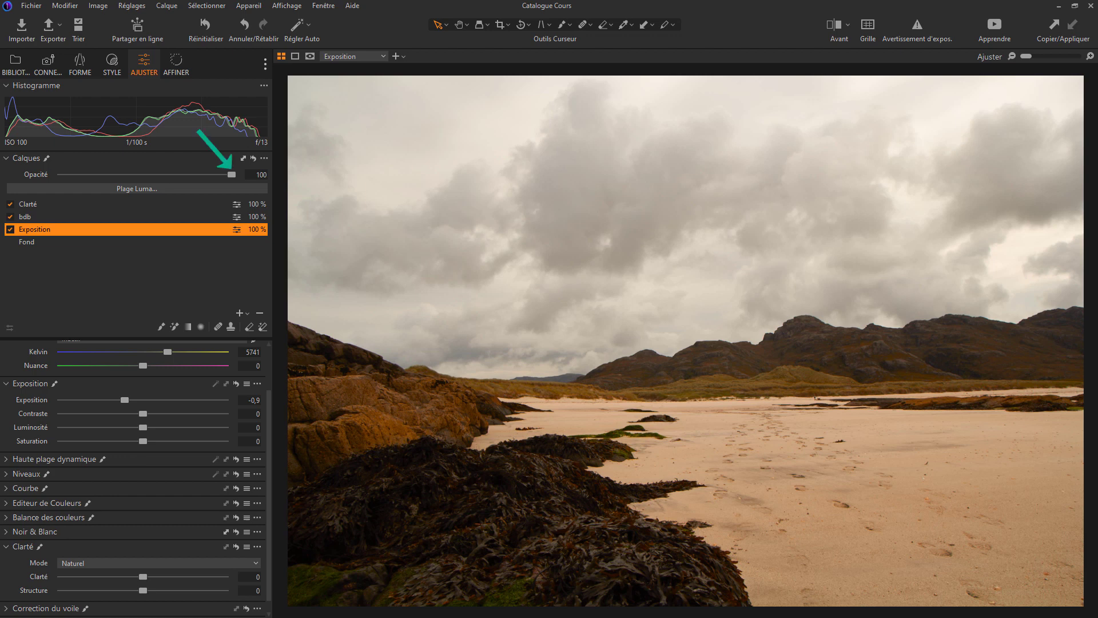
# Step: Set the Exposition layer's opacity to 57 and the bdb layer's opacity to 90
pyautogui.click(37, 229)
pyautogui.moveTo(230, 171); pyautogui.dragTo(157, 171)
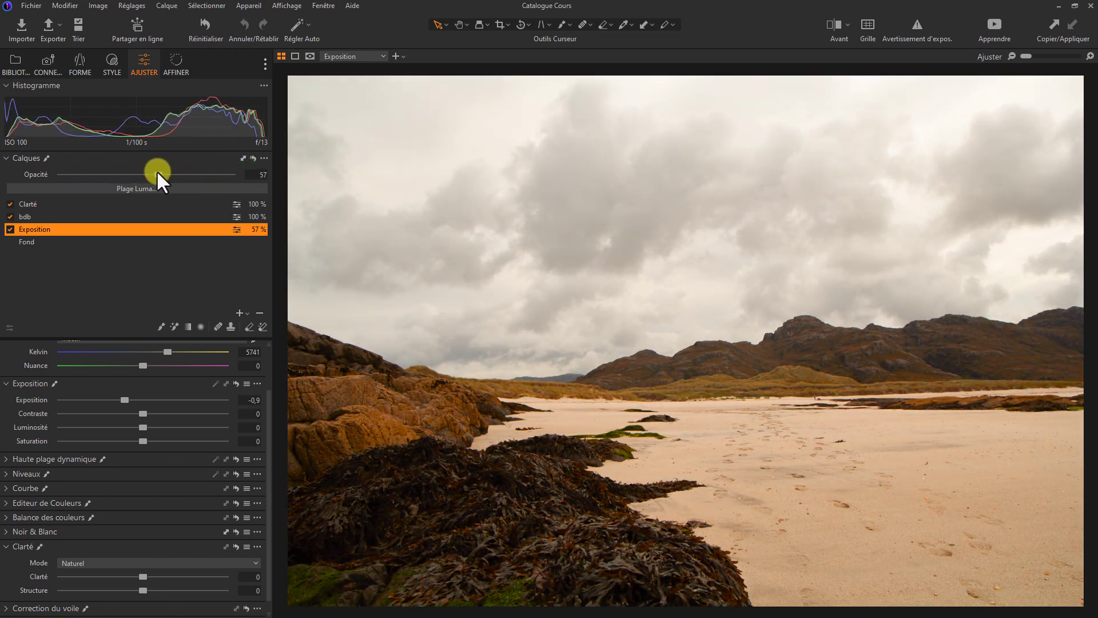
pyautogui.click(144, 217)
pyautogui.click(228, 171)
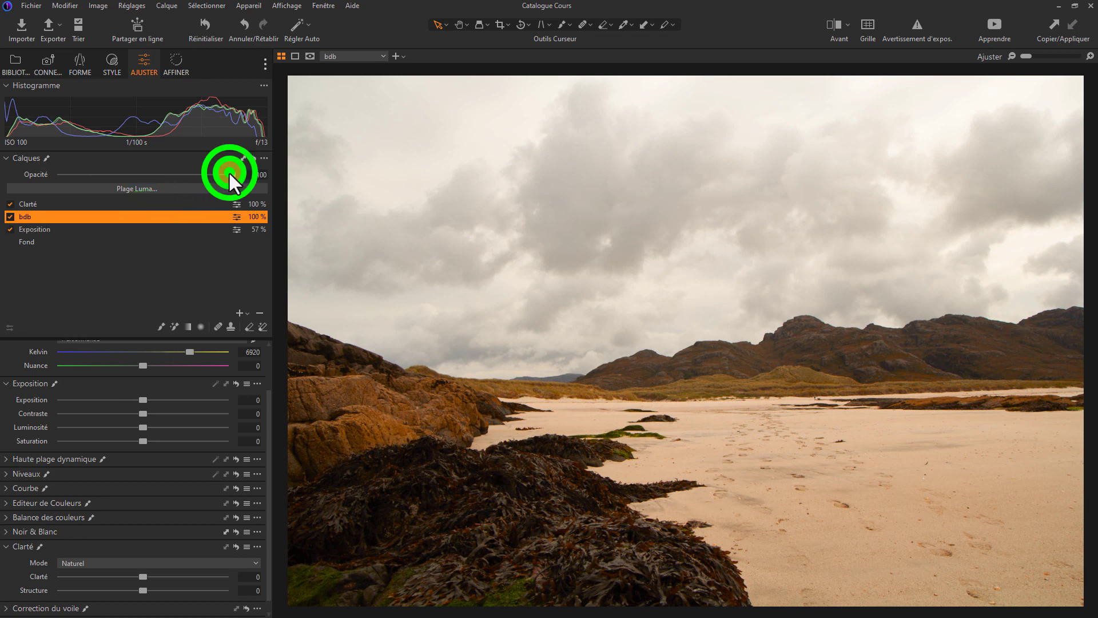
pyautogui.moveTo(228, 172); pyautogui.dragTo(212, 174)
# Step: Lower the Exposition layer's opacity further
pyautogui.click(187, 203)
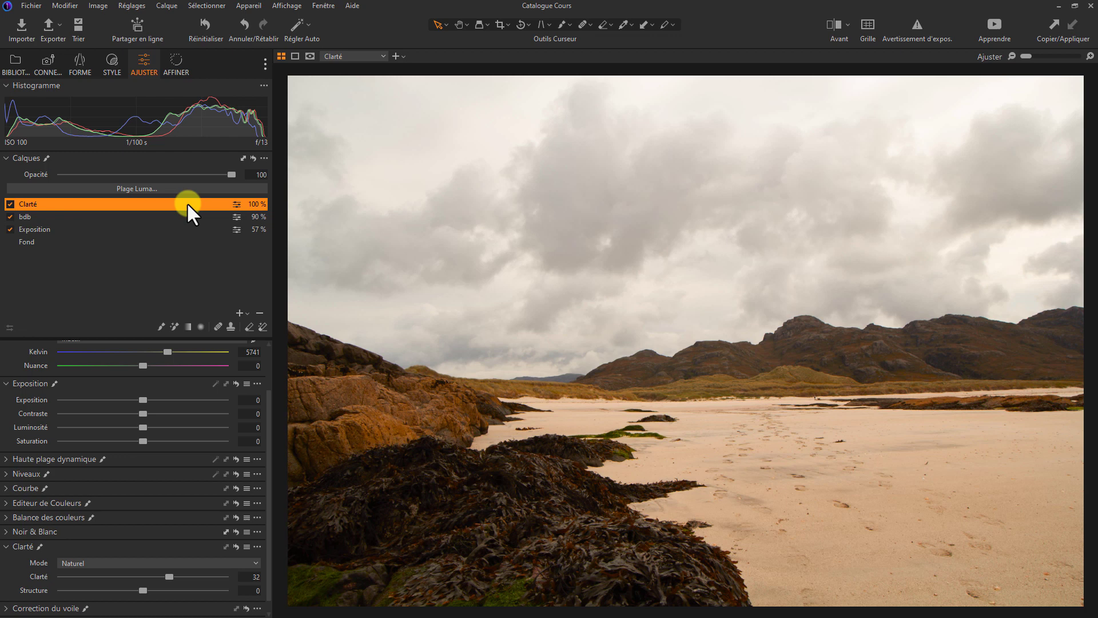
pyautogui.click(135, 231)
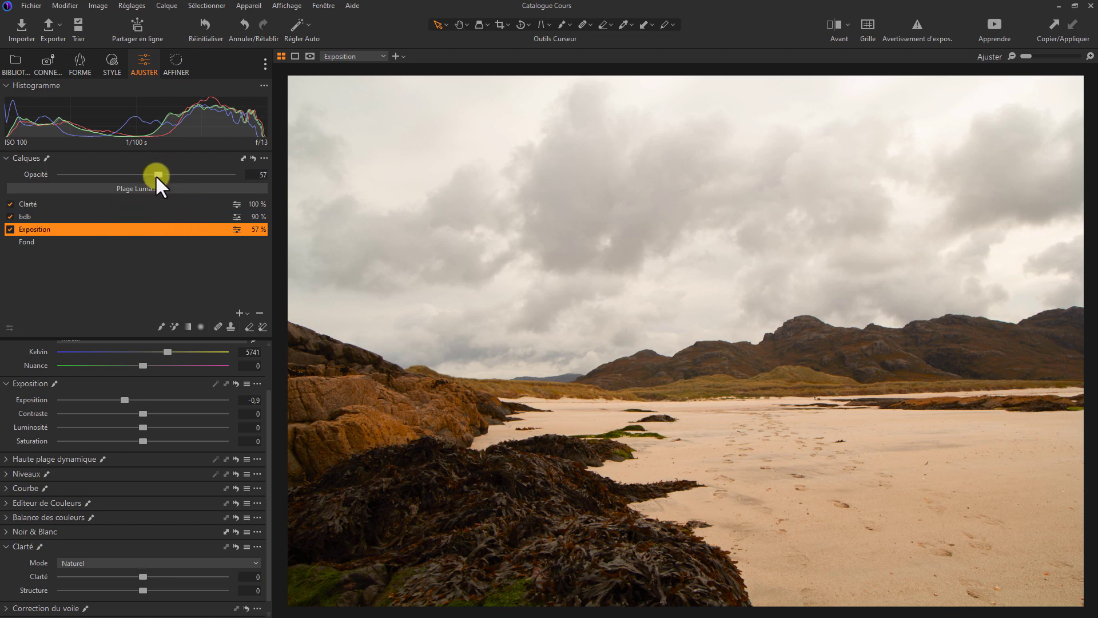
pyautogui.moveTo(155, 175); pyautogui.dragTo(104, 182)
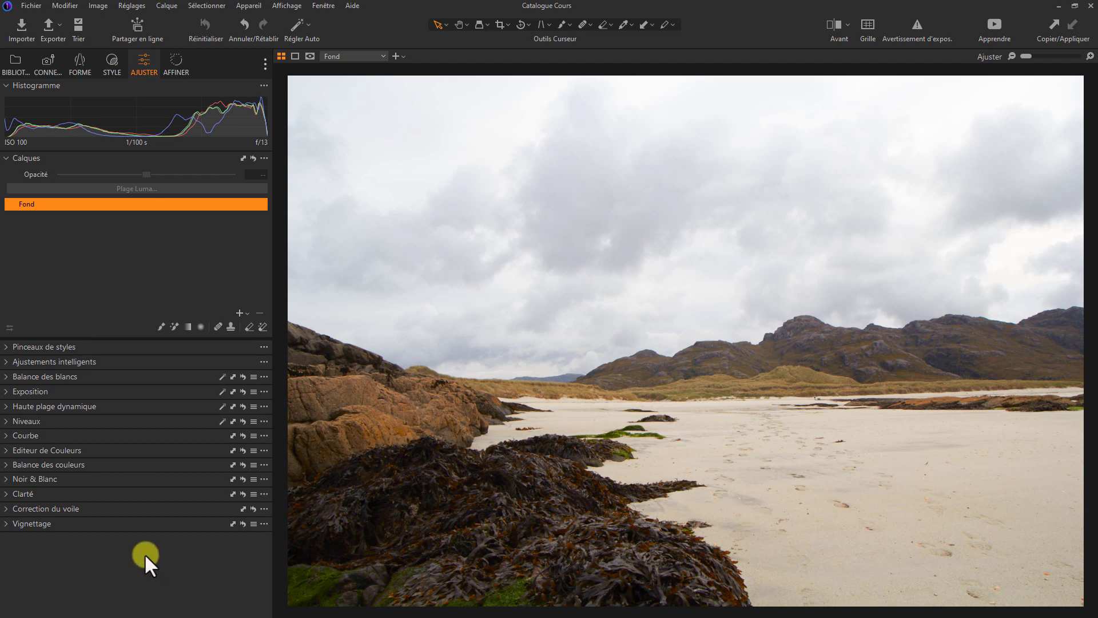
pyautogui.click(248, 313)
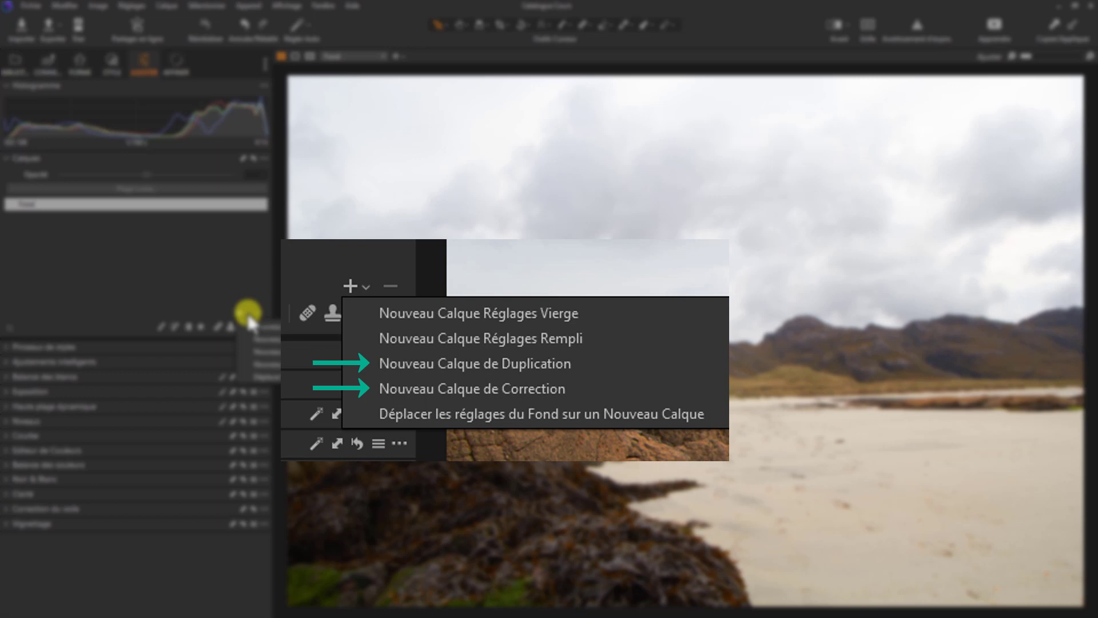
pyautogui.click(223, 279)
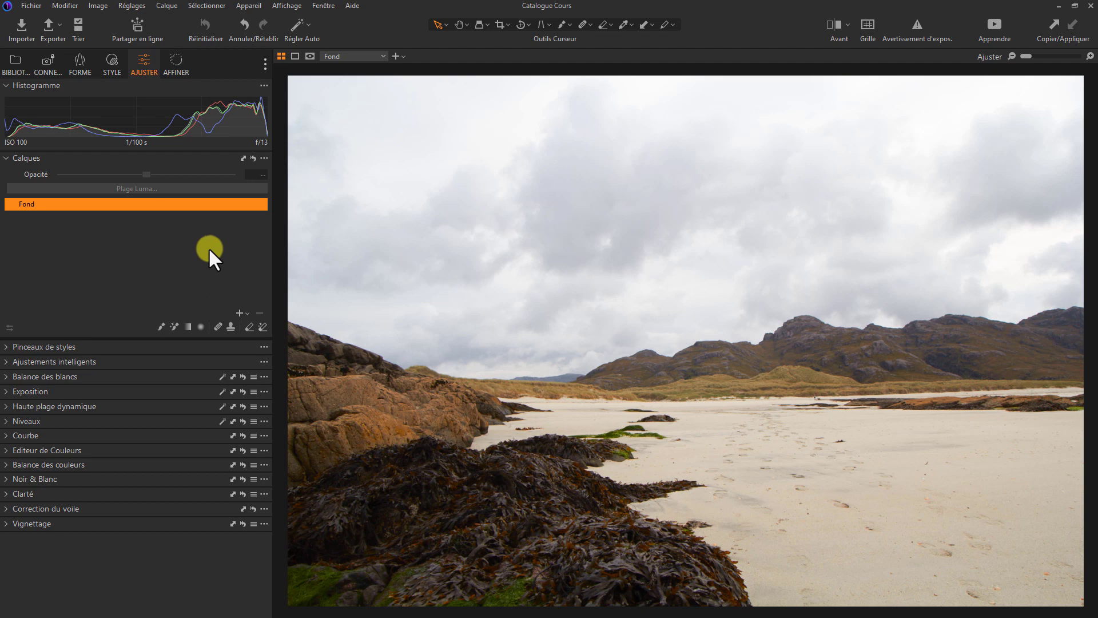
pyautogui.click(403, 57)
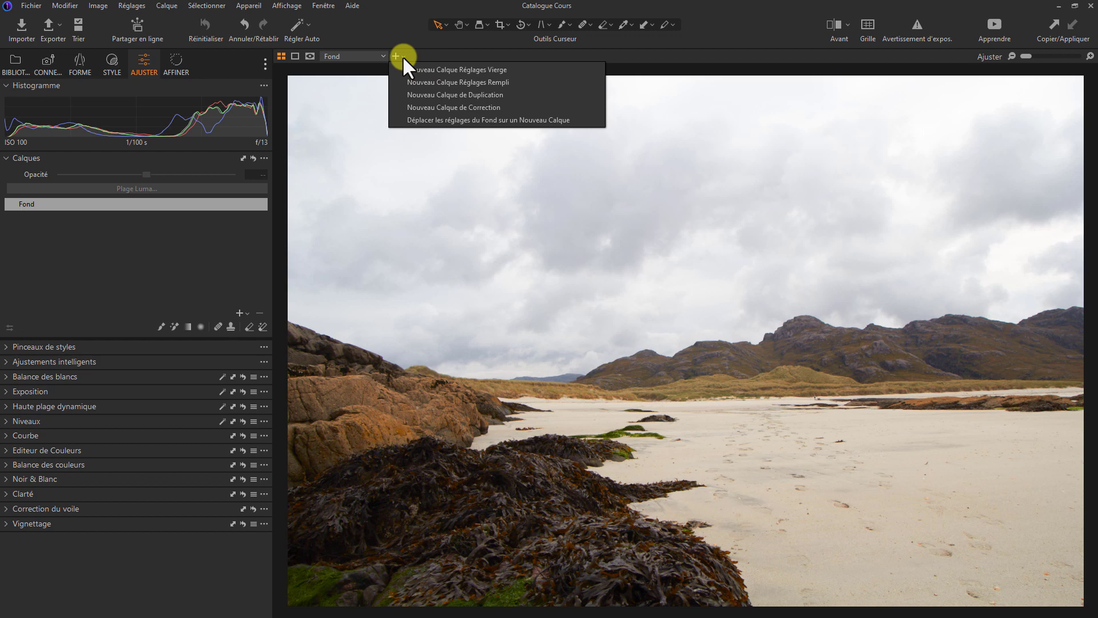
pyautogui.click(211, 236)
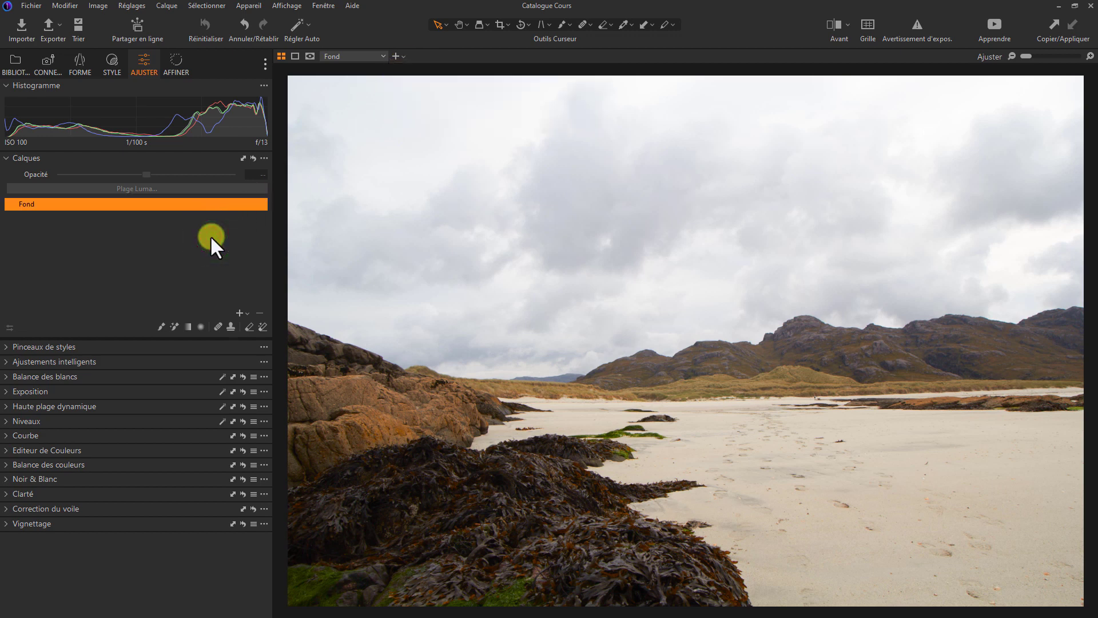